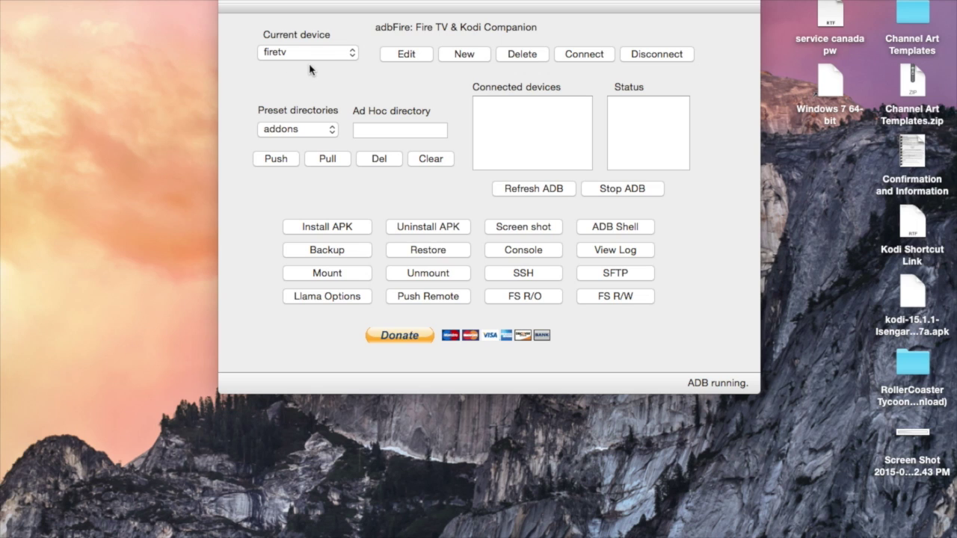
- Open Device Setup for the firetv profile with Edit
click(402, 57)
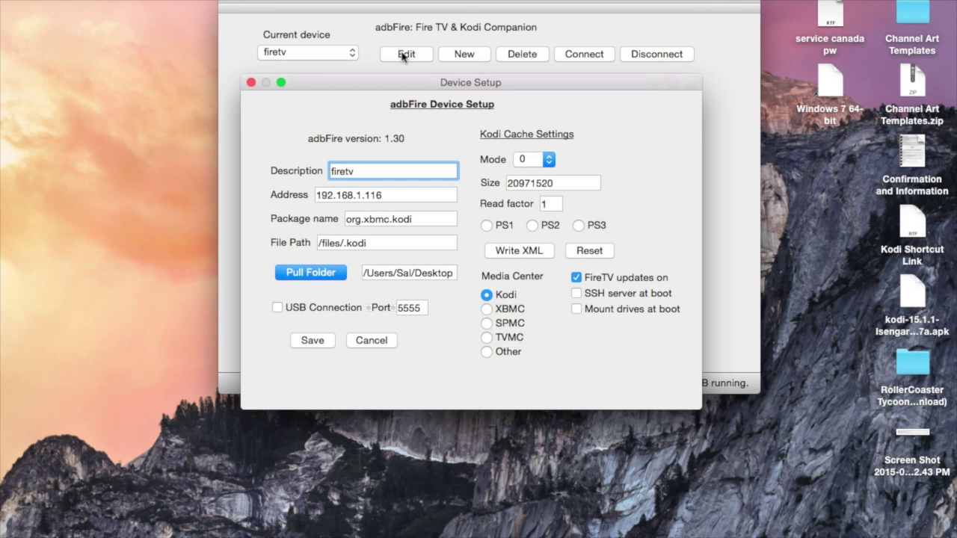
- Check the firetv address 192.168.1.116, then cancel Device Setup leaving it unchanged
click(399, 195)
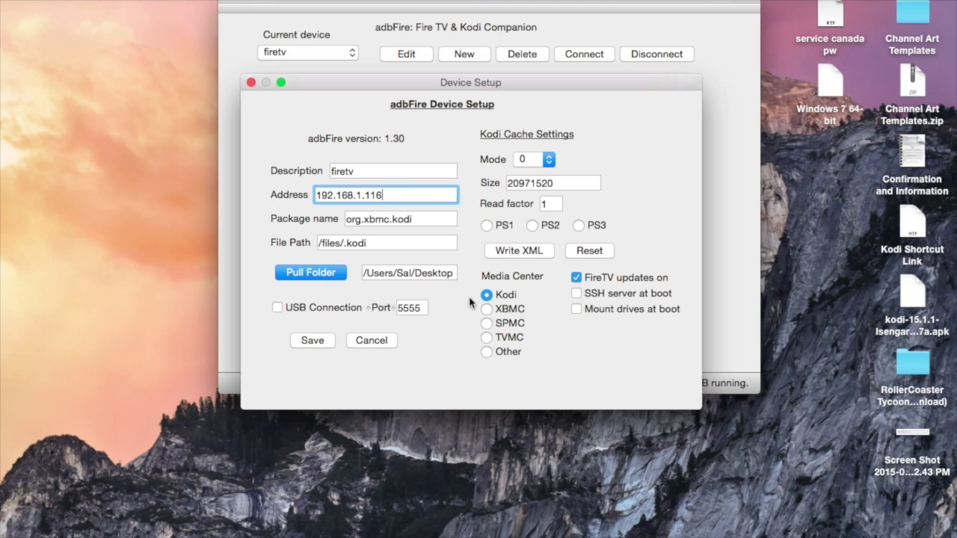
click(377, 344)
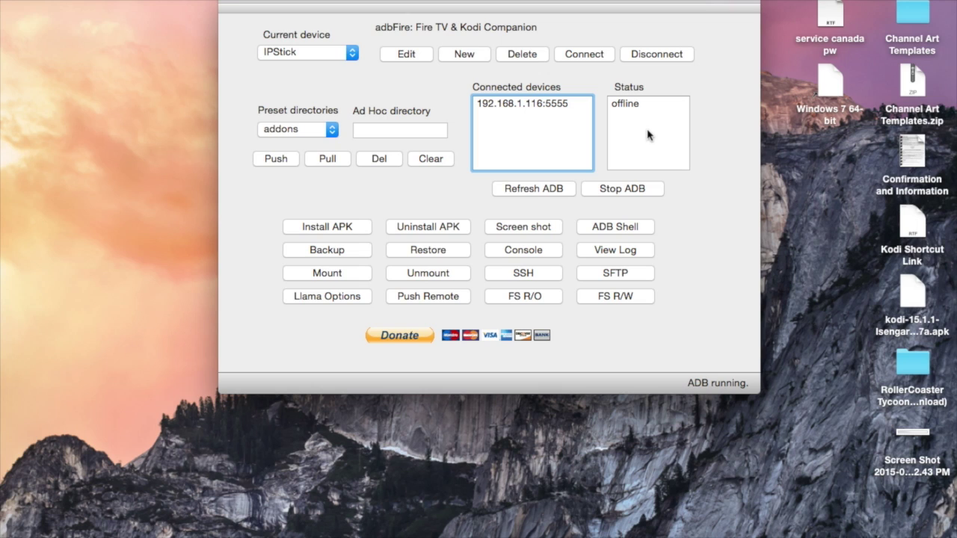
- Refresh ADB and connect firetv at 192.168.1.116:5555, dismissing the 'Not a USB device!' alert
click(534, 195)
click(650, 57)
click(577, 58)
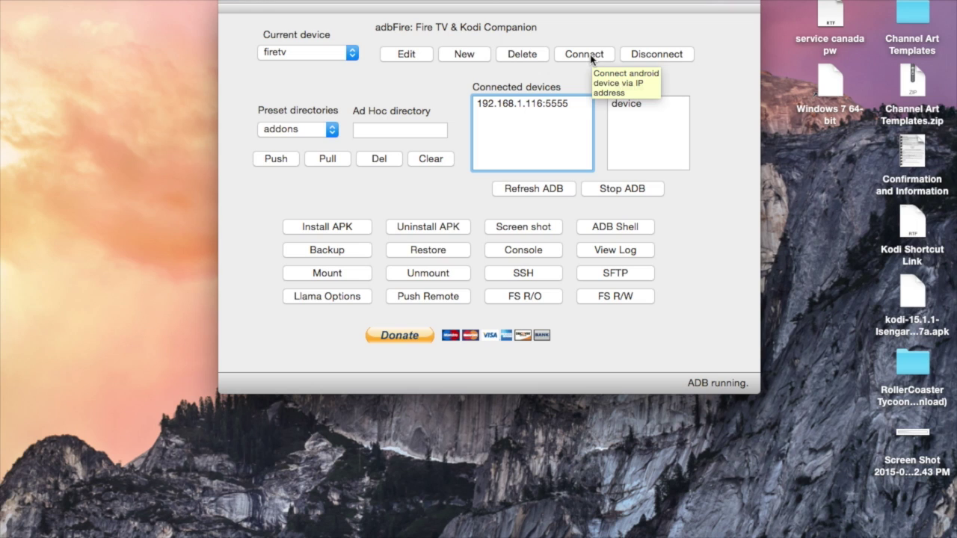
click(487, 110)
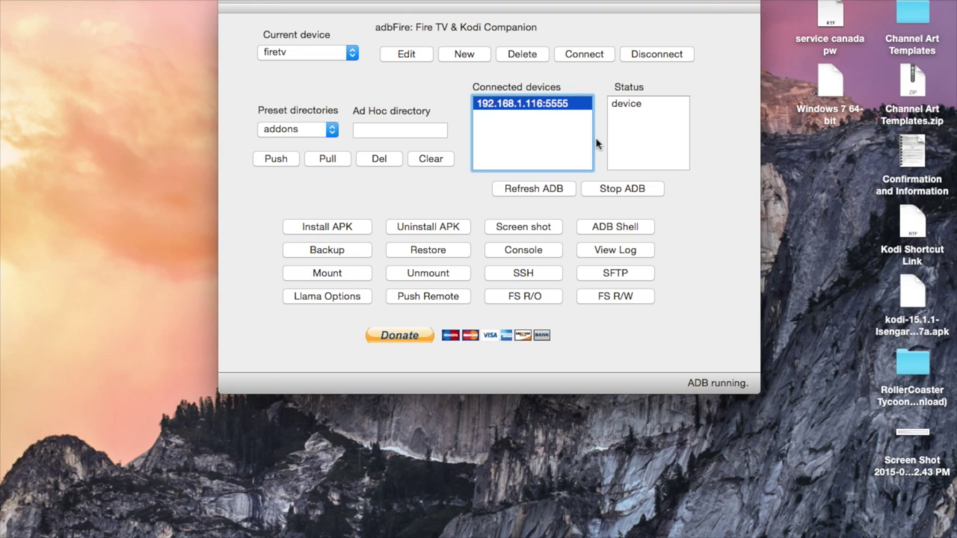
double_click(516, 103)
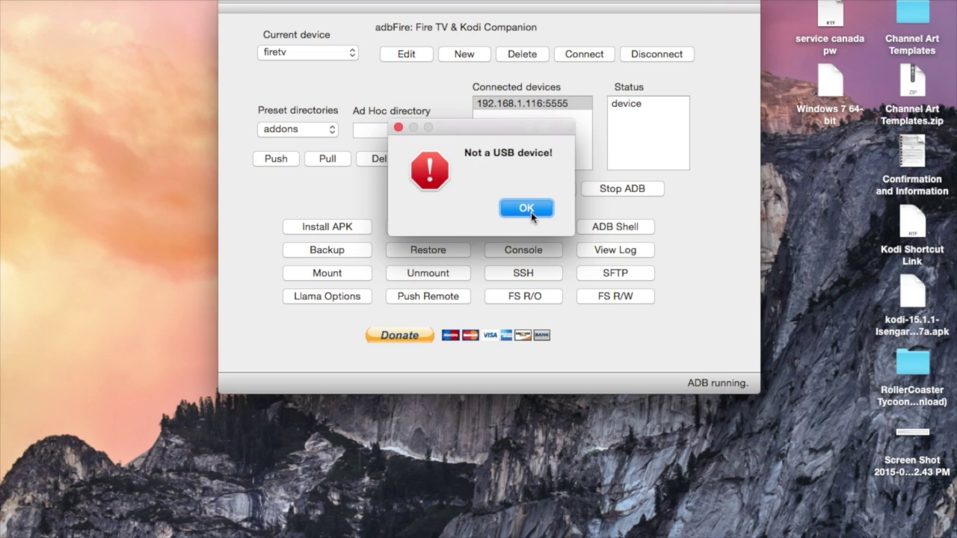
click(530, 211)
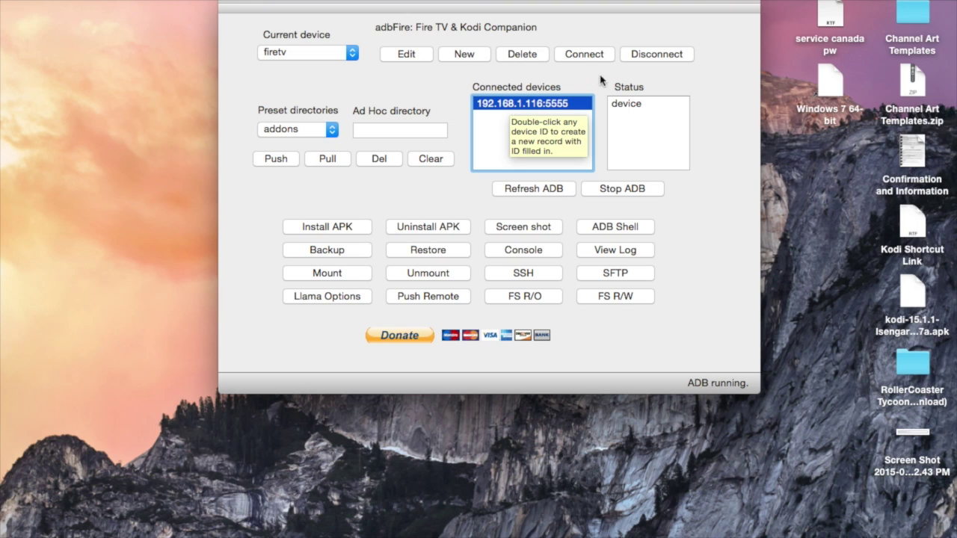
click(581, 55)
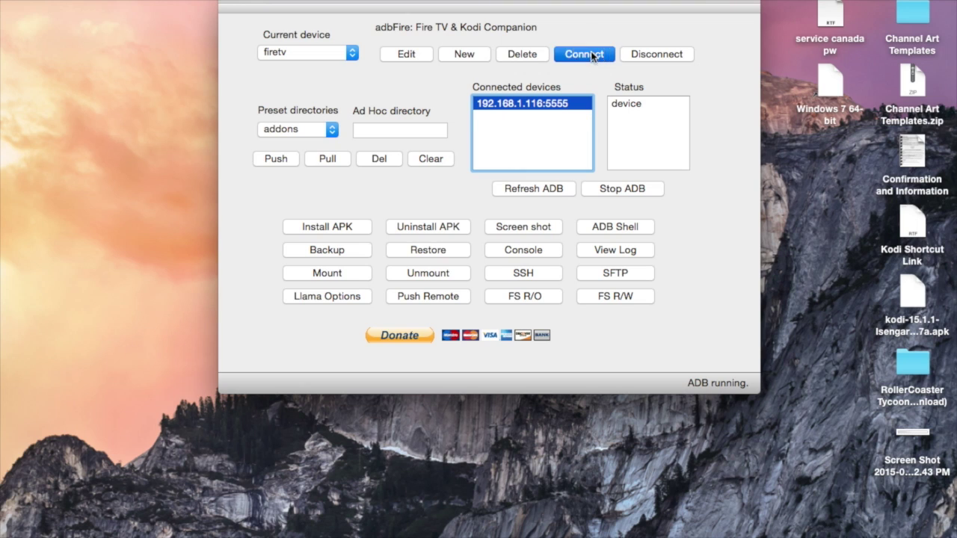
click(516, 104)
click(289, 134)
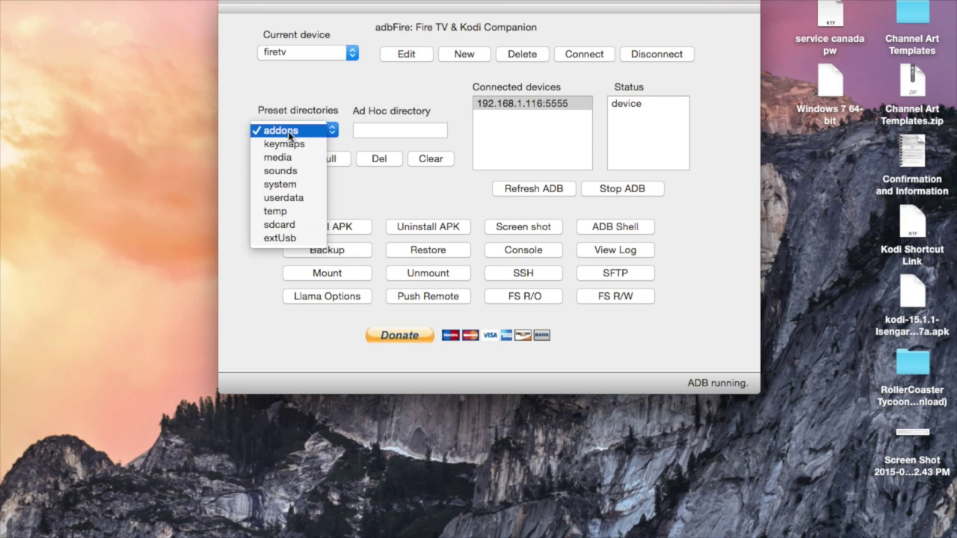
- Push kodi-15.1.1-Isengard-armeabi-v7a.apk from the Desktop to the temp preset directory
click(275, 213)
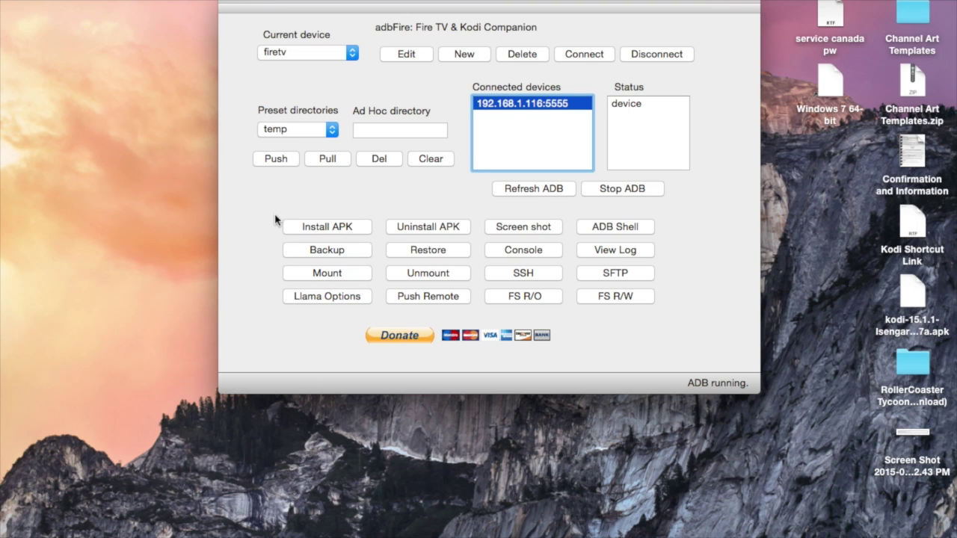
click(274, 160)
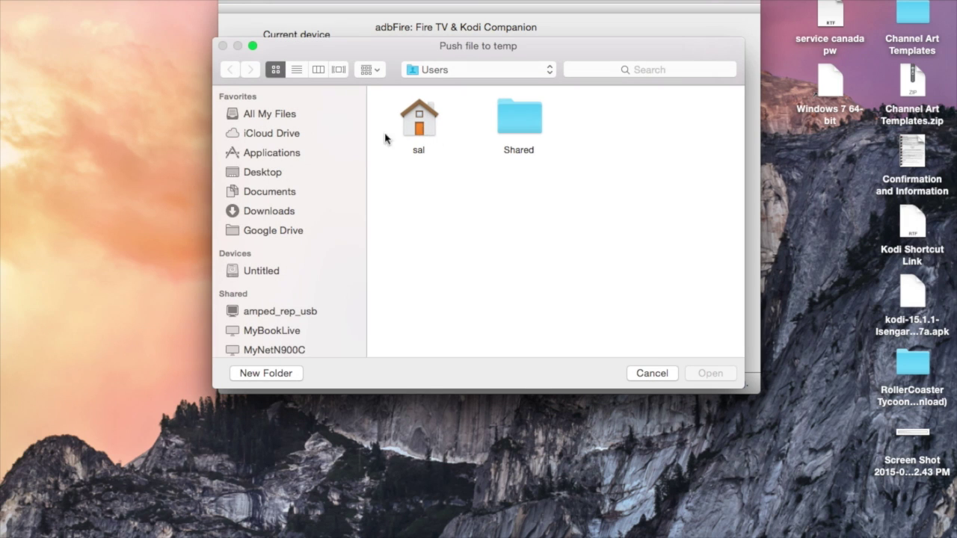
click(261, 174)
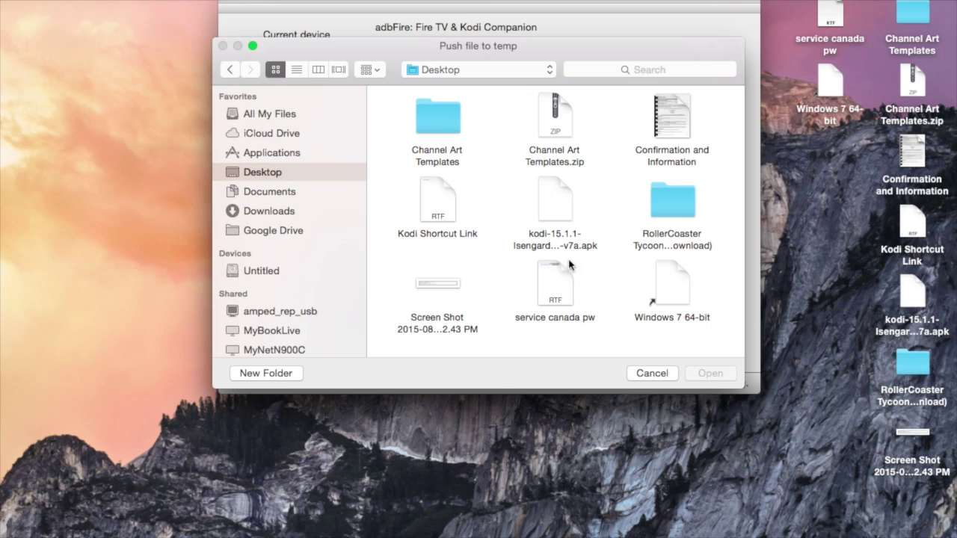
click(562, 221)
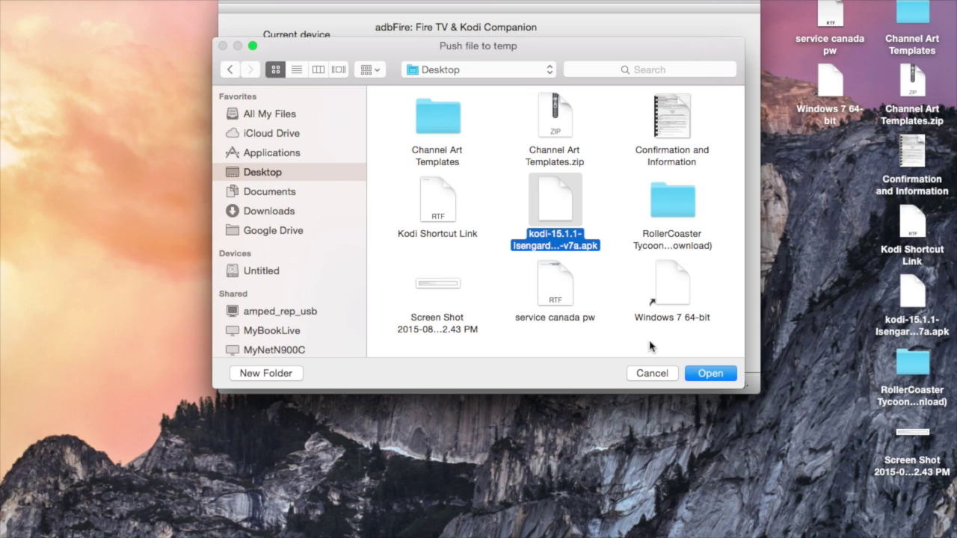
click(709, 374)
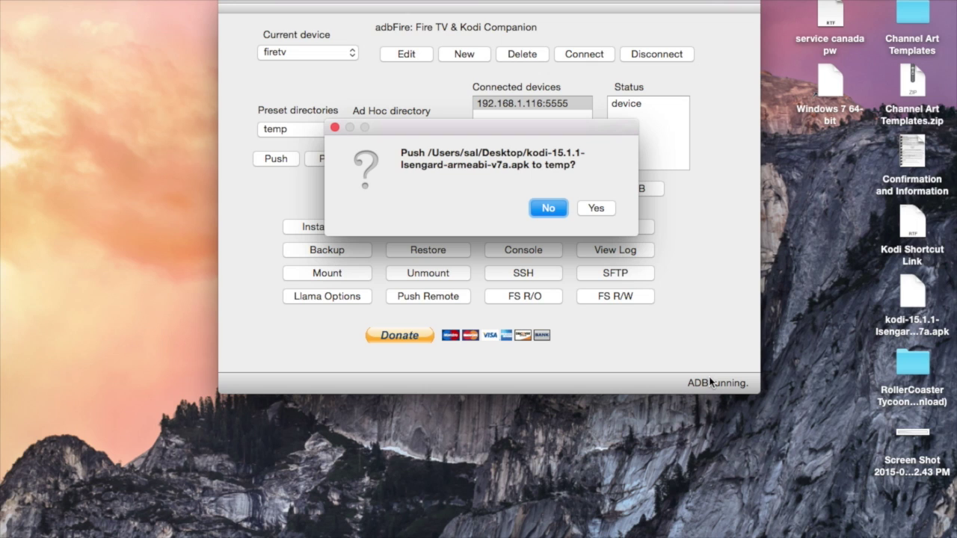
- Approve the APK push to temp and acknowledge the 'File Pushed.' message
click(596, 209)
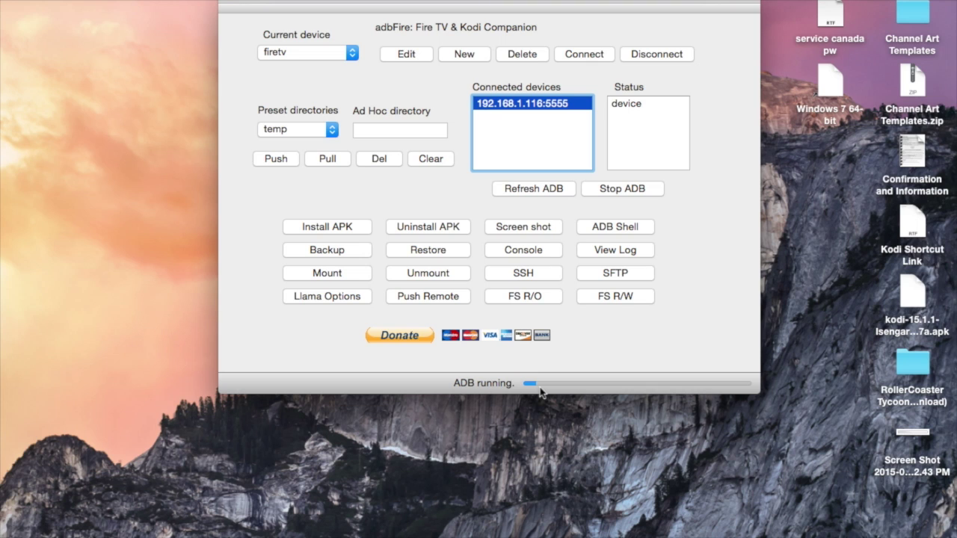
click(29, 9)
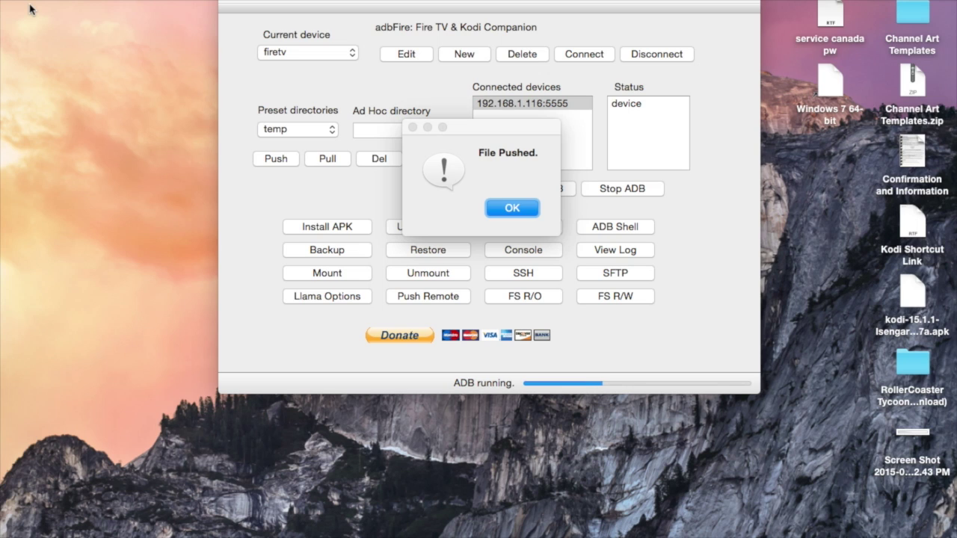
click(512, 209)
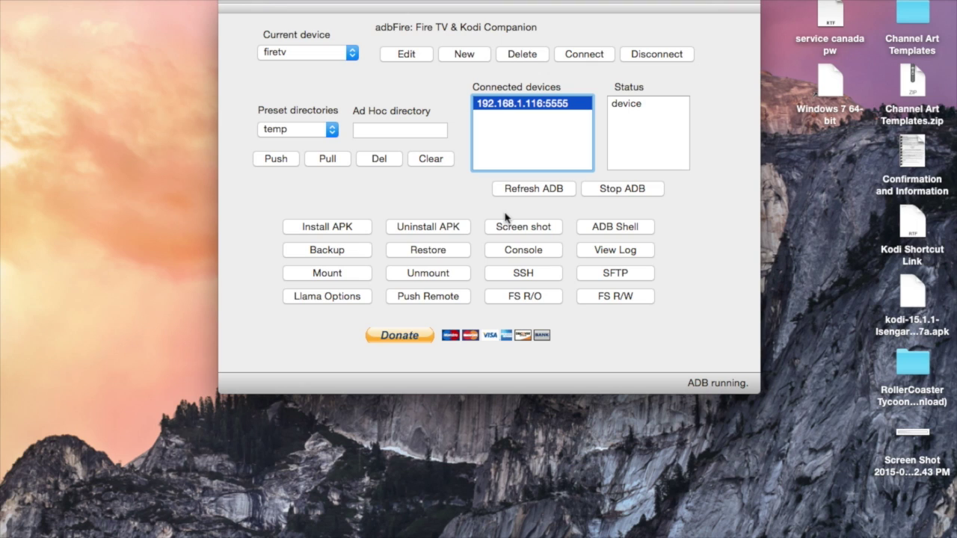
click(602, 233)
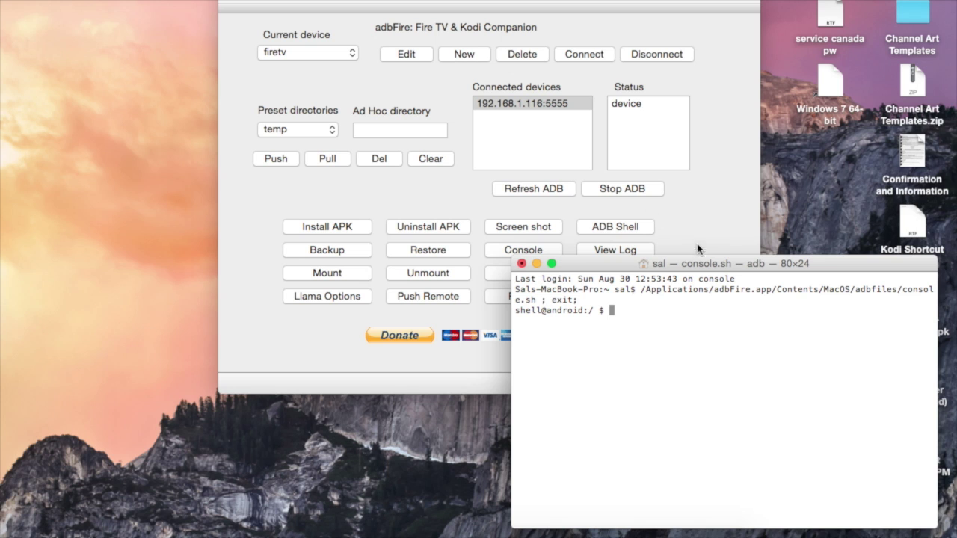
- Move the shell window up and cd into /sdcard/Android/data/org.xbmc.kodi/files/.kodi/temp
mouse_move(677, 269)
mouse_down()
mouse_move(710, 318)
mouse_move(411, 134)
mouse_up()
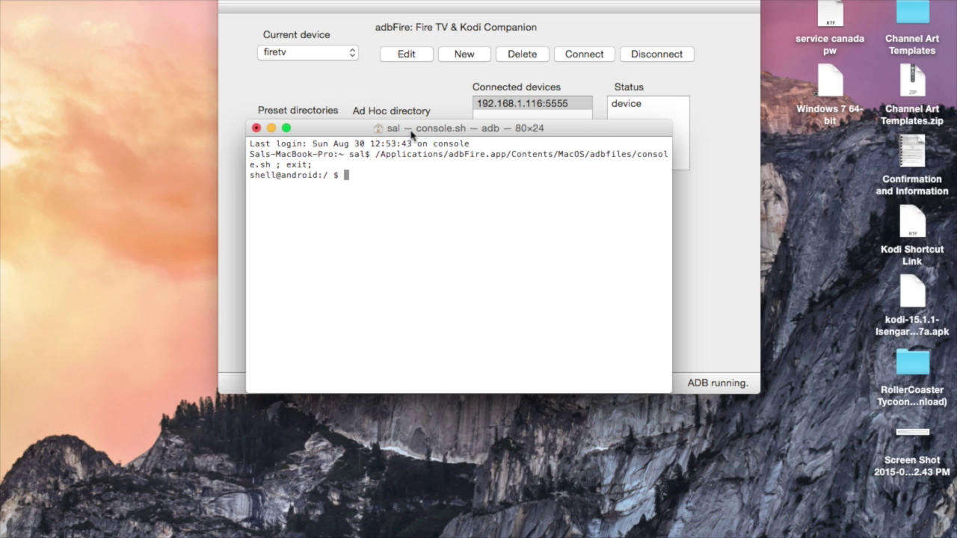
text(cd /sdcard/Android/data/org.xbmc.kodi/files/.kodi/temp)
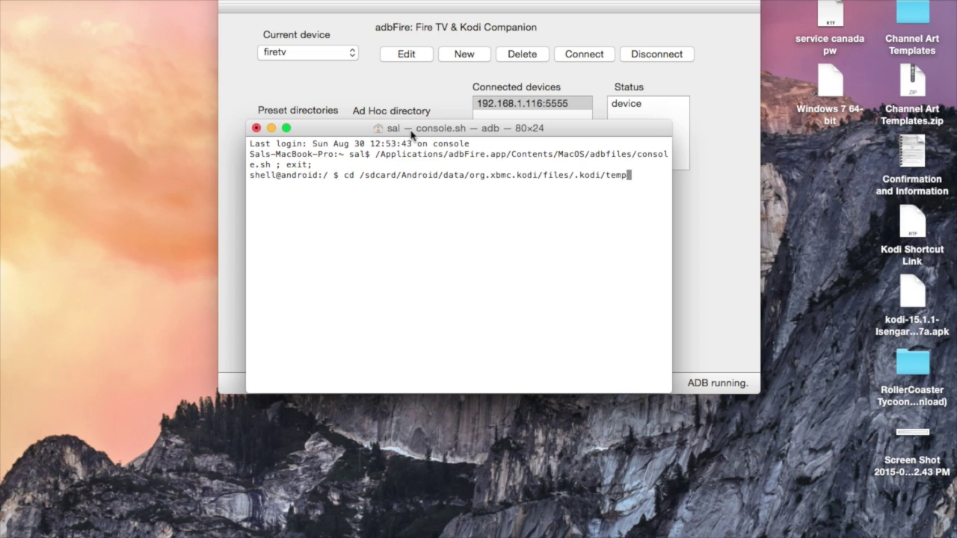
key(Return)
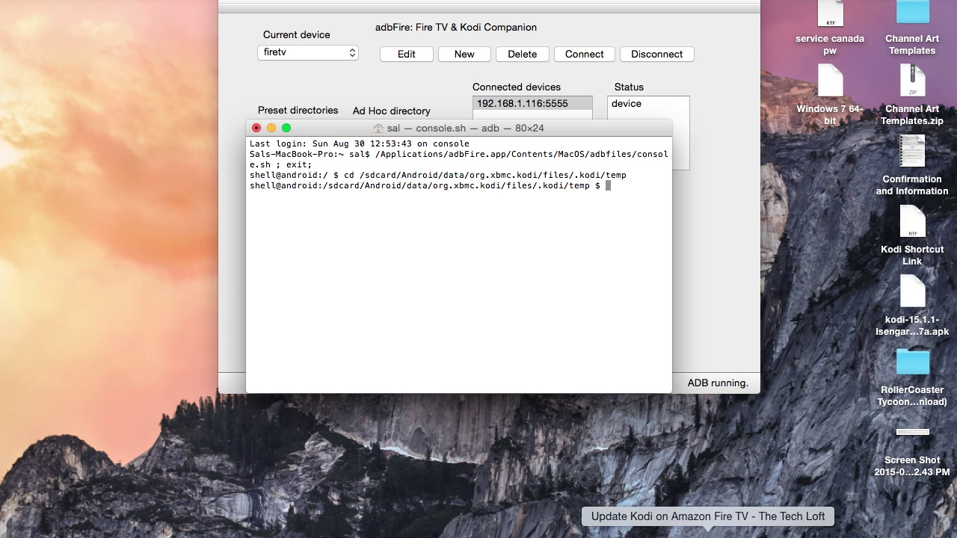
click(706, 532)
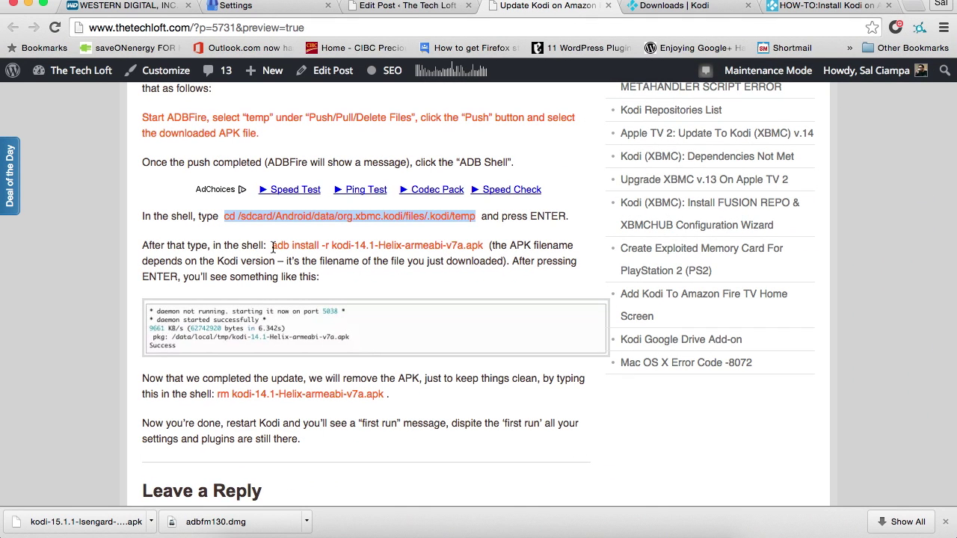
- Select the adb install command in the guide, minimize Chrome, and refocus the console
drag(273, 247, 484, 245)
key(super+c)
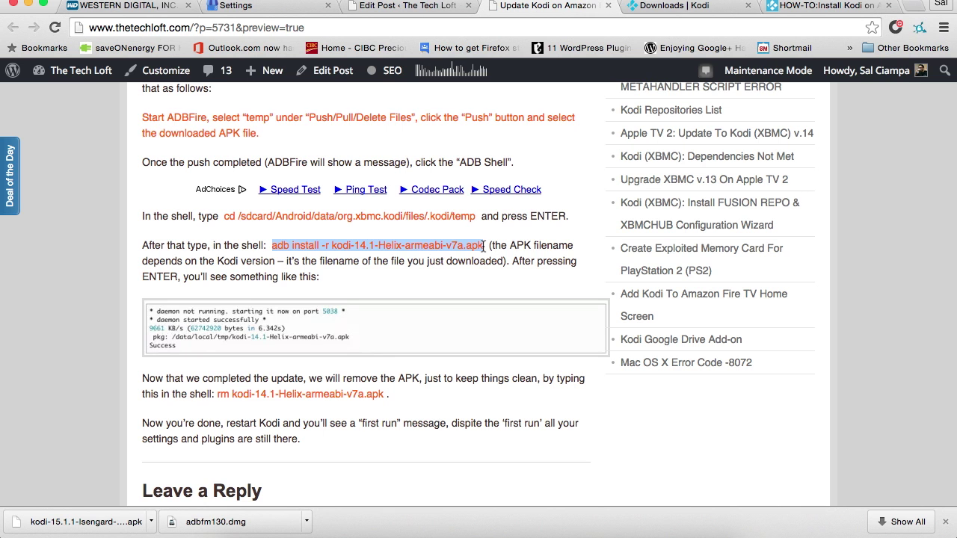
click(31, 6)
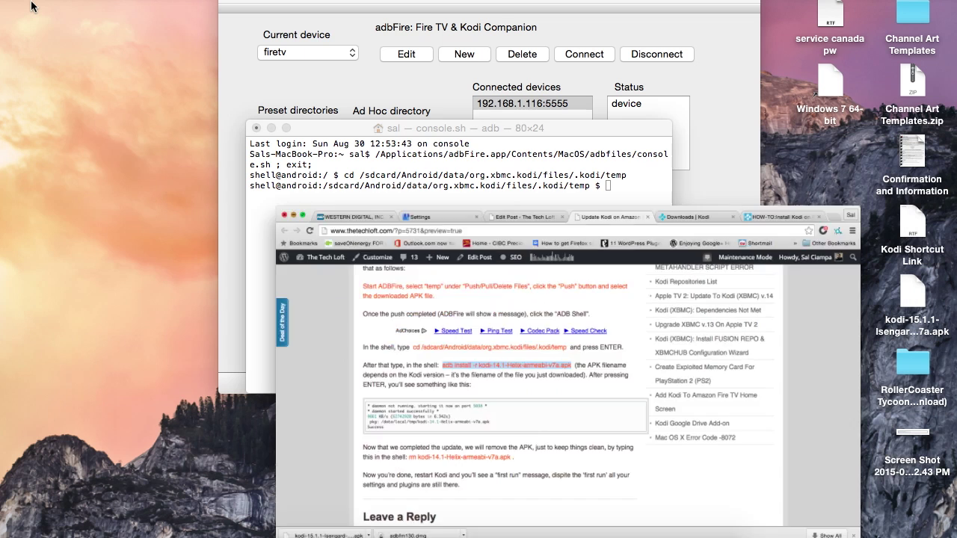
click(614, 183)
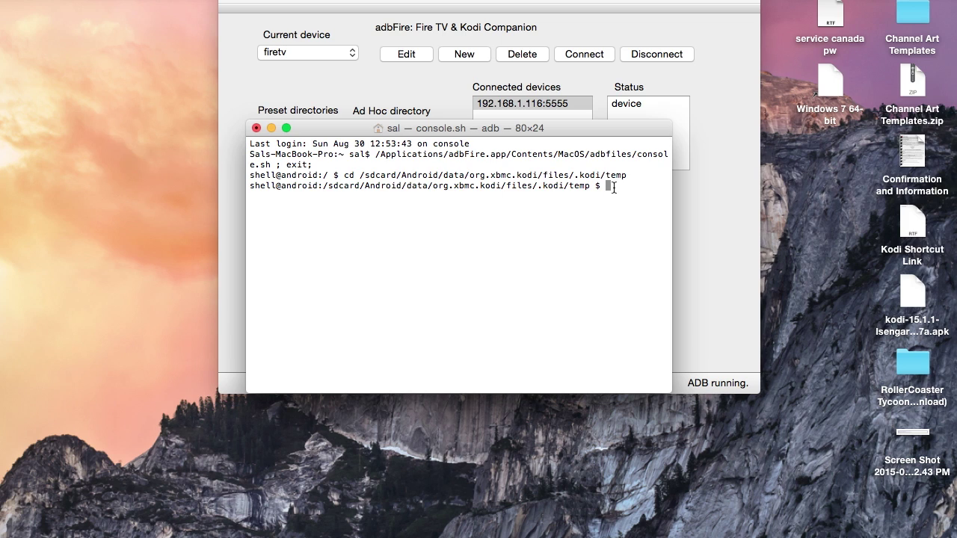
- Run install -r with kodi-15.1.1-Isengard-armeabi-v7a.apk replacing the old filename, ending in Success
key(super+v)
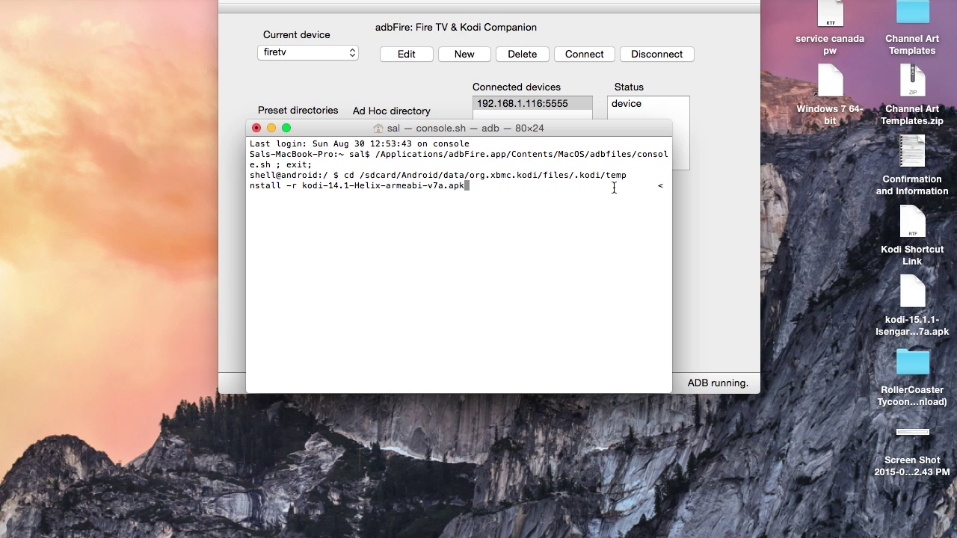
key(BackSpace)
key(BackSpace)
key(BackSpace)
key(BackSpace)
key(BackSpace)
key(BackSpace)
key(BackSpace)
key(BackSpace)
key(BackSpace)
key(BackSpace)
key(BackSpace)
key(BackSpace)
key(BackSpace)
key(BackSpace)
key(BackSpace)
key(BackSpace)
key(BackSpace)
key(BackSpace)
key(BackSpace)
key(BackSpace)
key(BackSpace)
key(BackSpace)
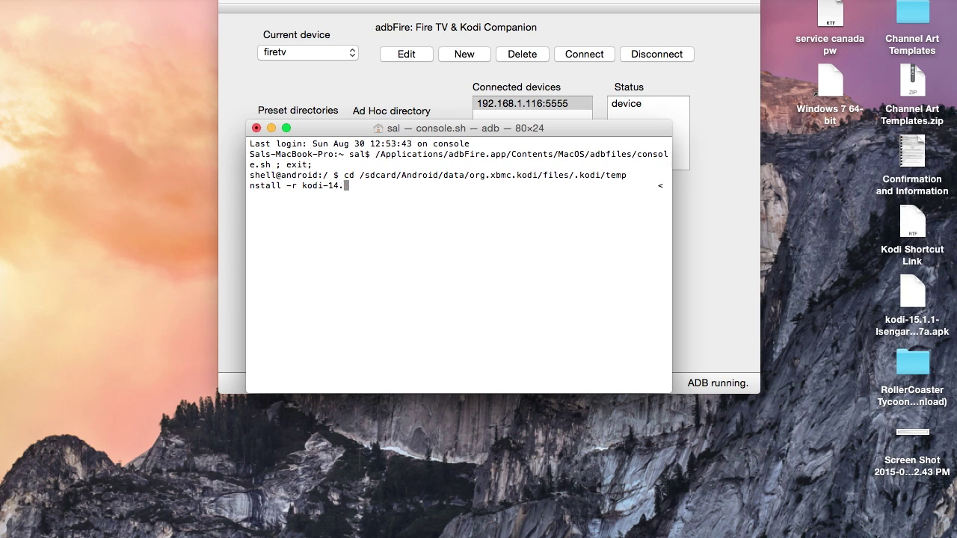
key(BackSpace)
key(BackSpace)
text(.1)
text(.1)
text(-)
click(920, 315)
click(910, 334)
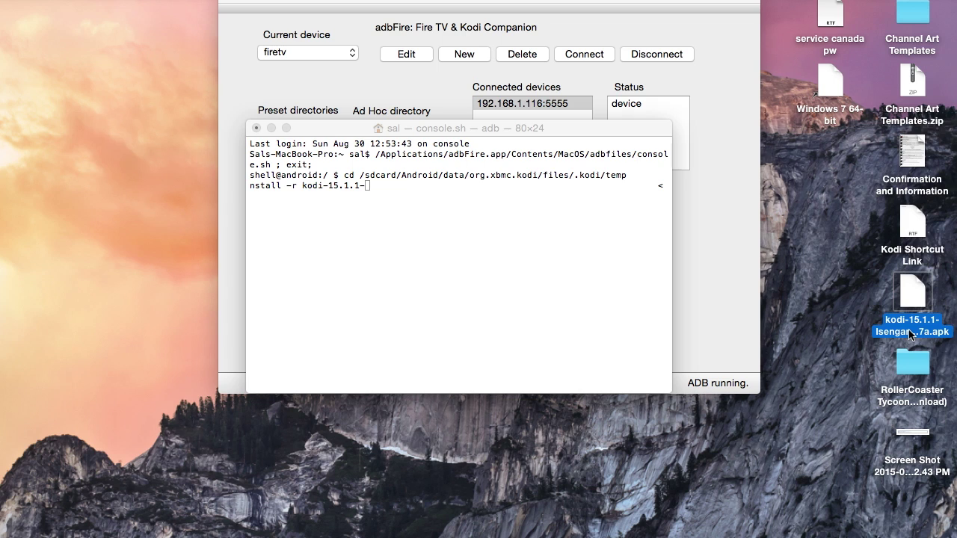
click(910, 333)
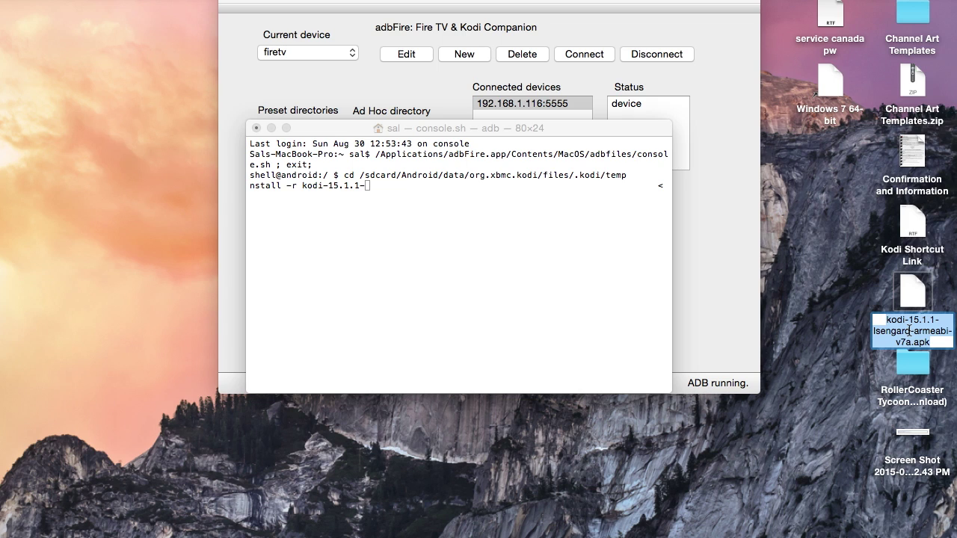
click(404, 196)
key(BackSpace)
key(BackSpace)
key(BackSpace)
key(BackSpace)
key(BackSpace)
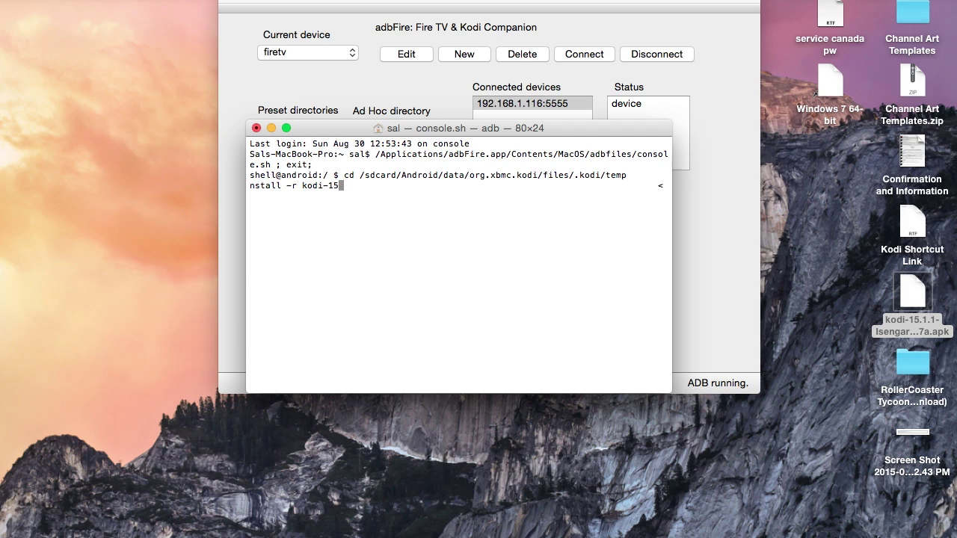
key(BackSpace)
key(BackSpace)
key(BackSpace)
key(BackSpace)
key(BackSpace)
key(BackSpace)
text(kodi-15.1.1-Isengard-armeabi-v7a.apk)
key(Return)
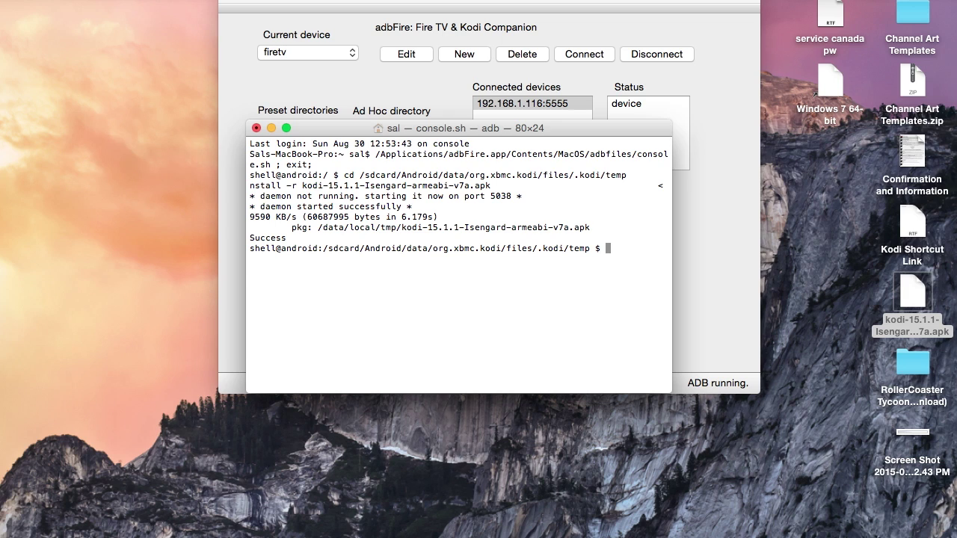
- Run rm kodi-15.1.1-Isengard-armeabi-v7a.apk at the .kodi/temp prompt
text(rm)
text(kodi-15.1.1-Isengard-armeabi-v7a.apk)
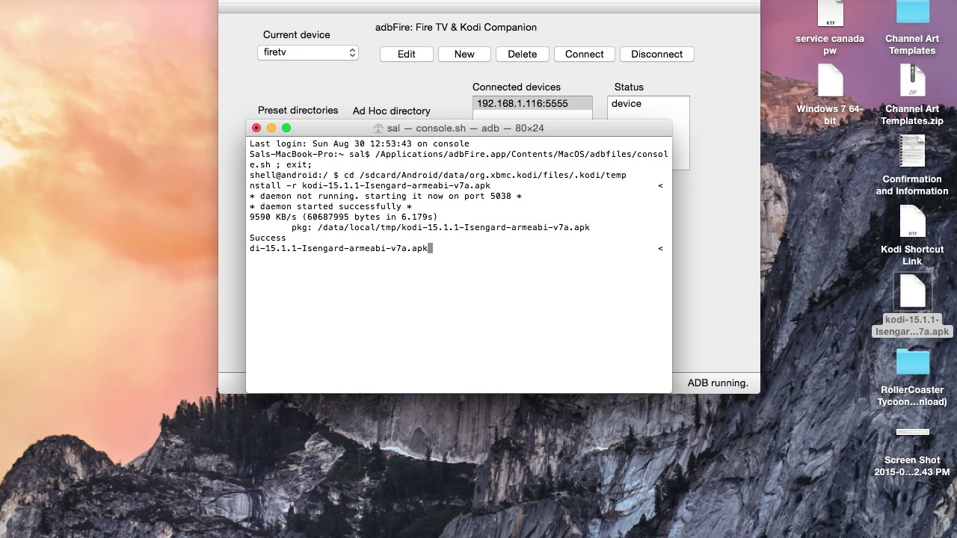
key(Return)
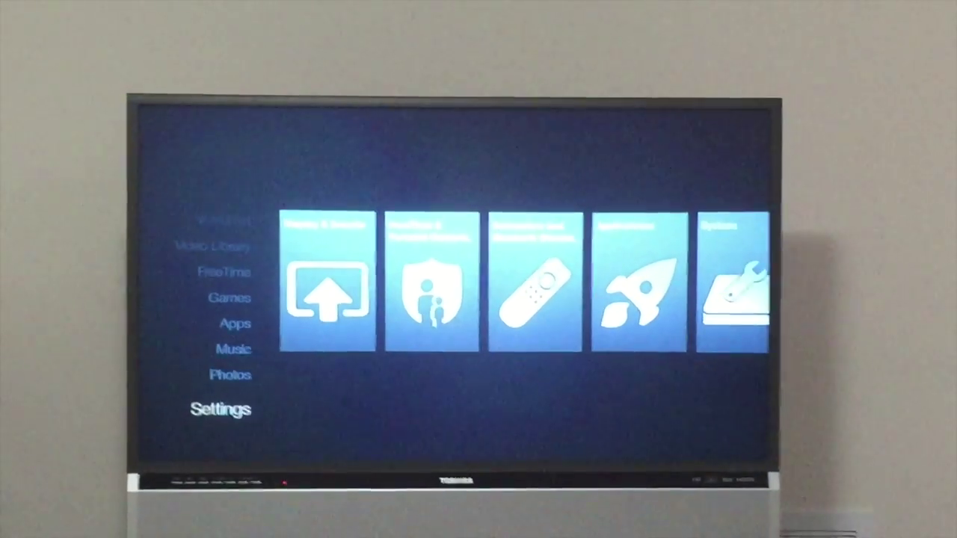
- Restart the Fire TV from Settings > System > Restart and confirm the dialog
key(Right)
key(Right)
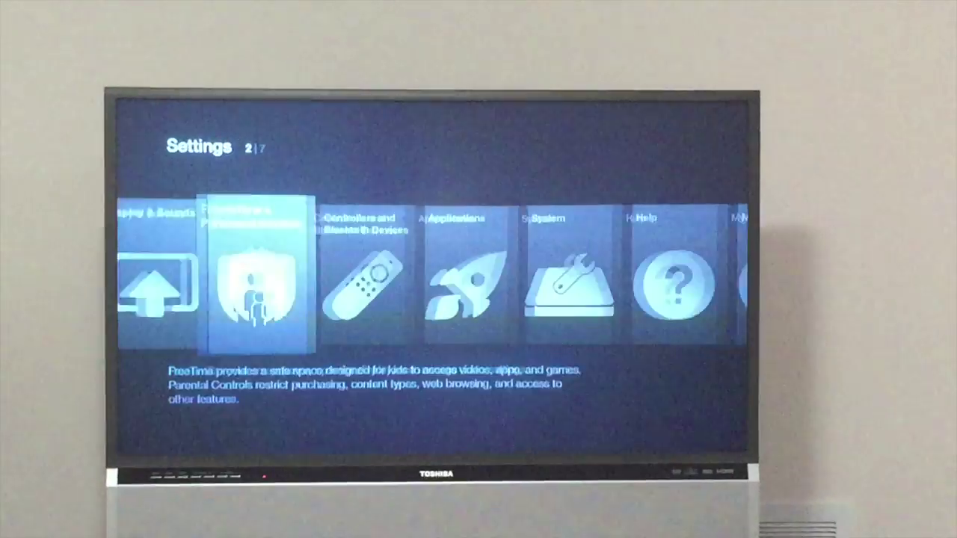
key(Right)
key(Right)
key(Right)
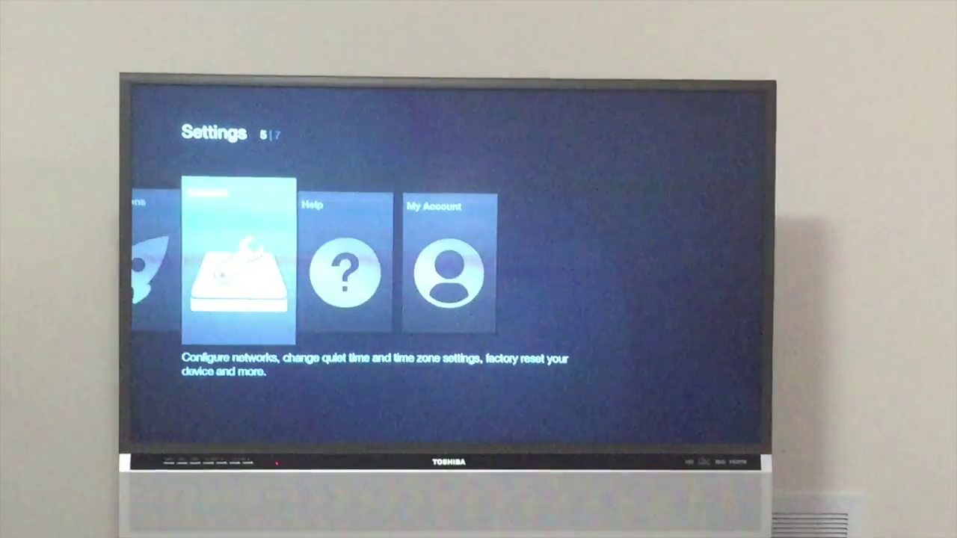
key(Return)
key(Down)
key(Down)
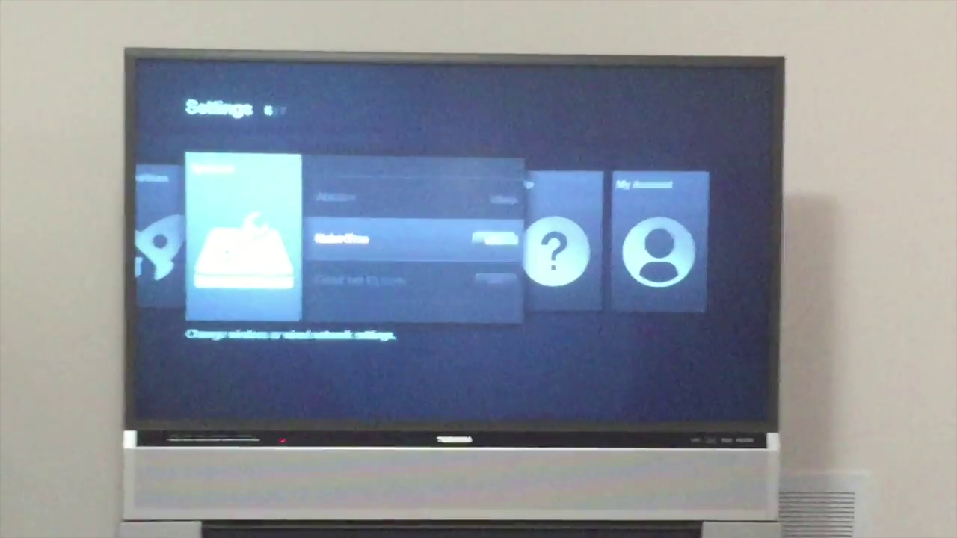
key(Down)
key(Down)
key(Down)
key(Down)
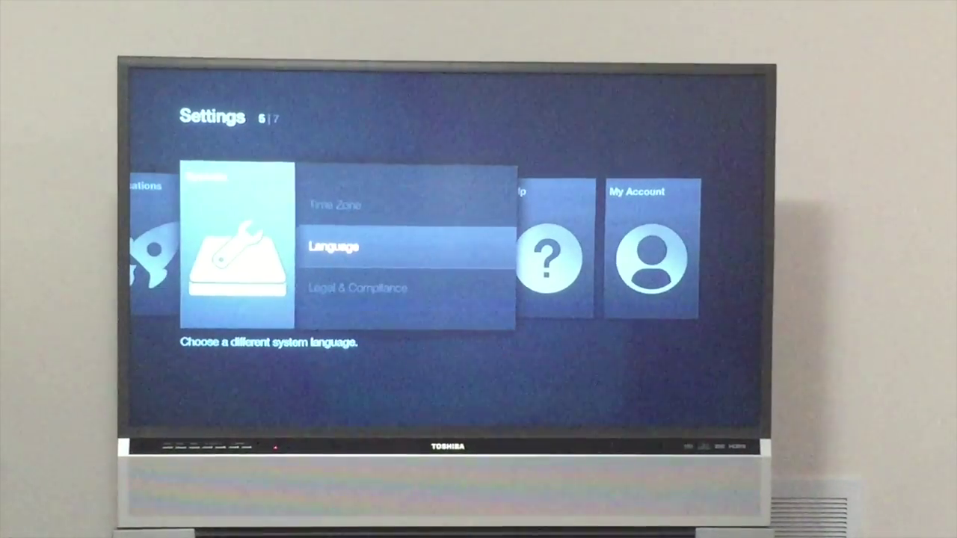
key(Down)
key(Down)
key(Return)
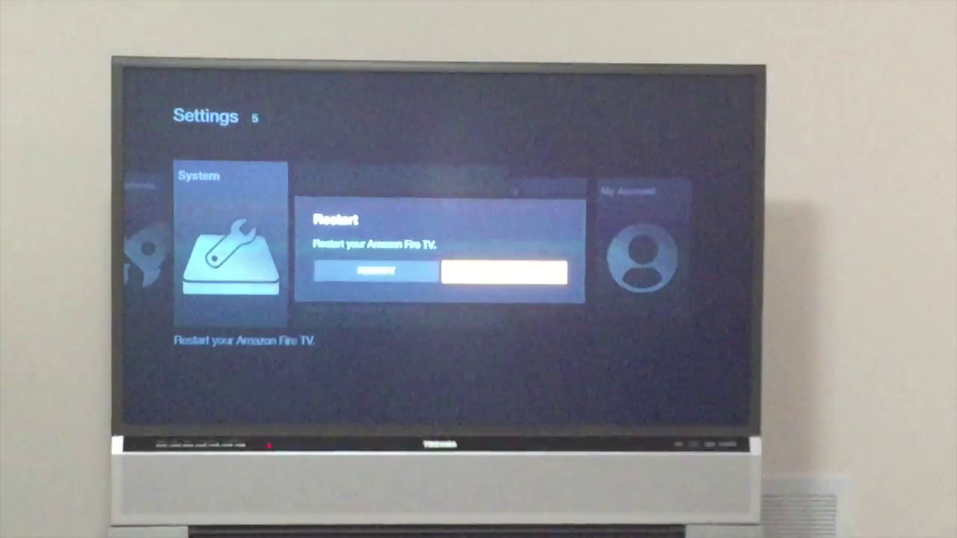
key(Left)
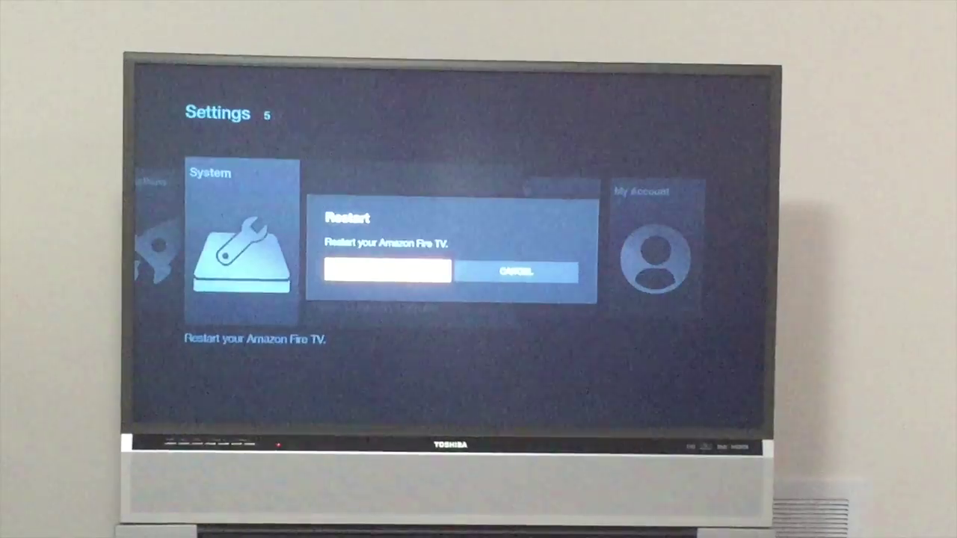
key(Return)
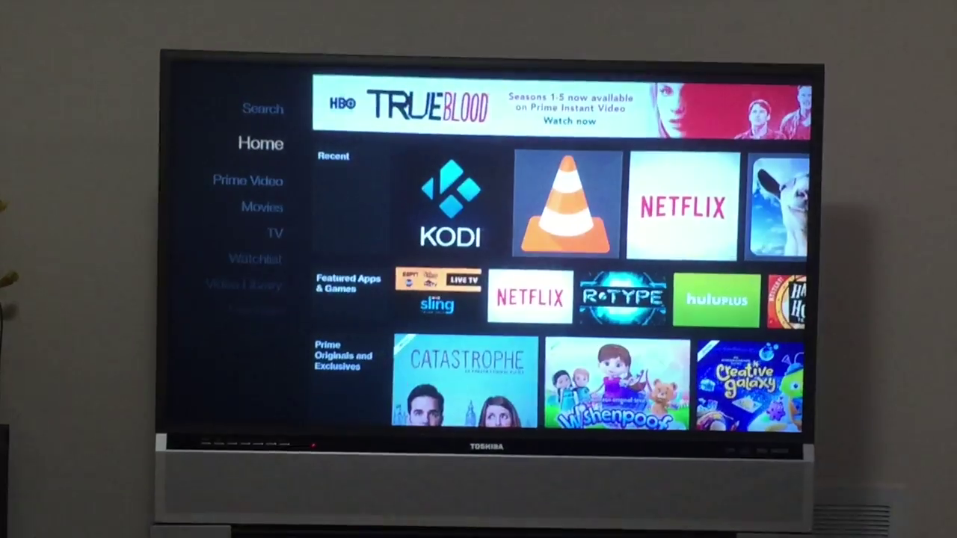
- Launch the KODI tile from the Fire TV Home screen's Recent apps row
key(Right)
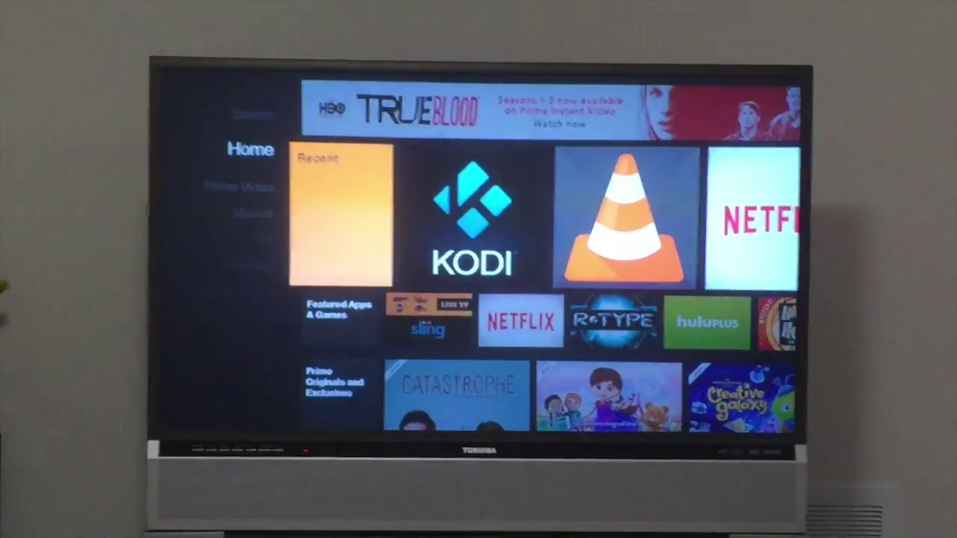
key(Return)
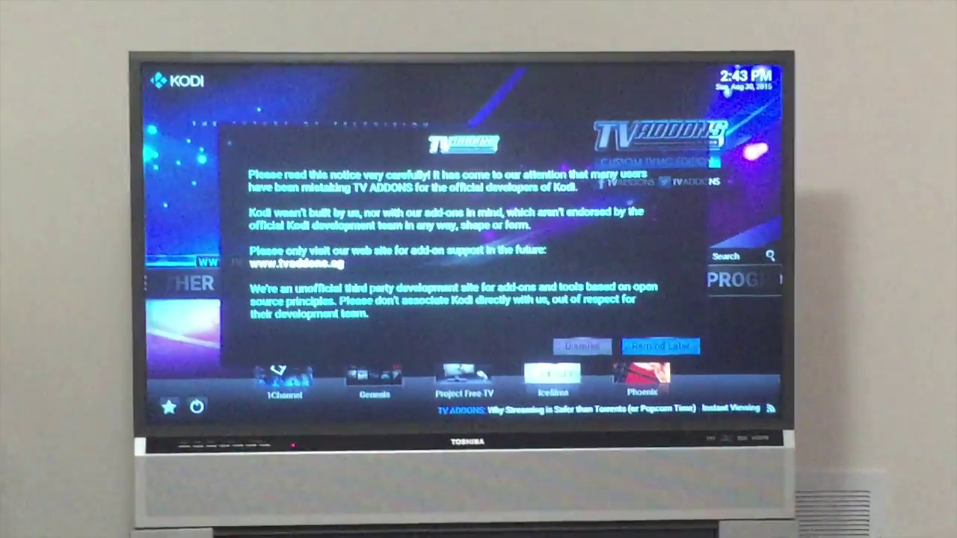
- Dismiss the TV ADDONS notice and open SYSTEM > System info, which shows Kodi 15.1
key(Return)
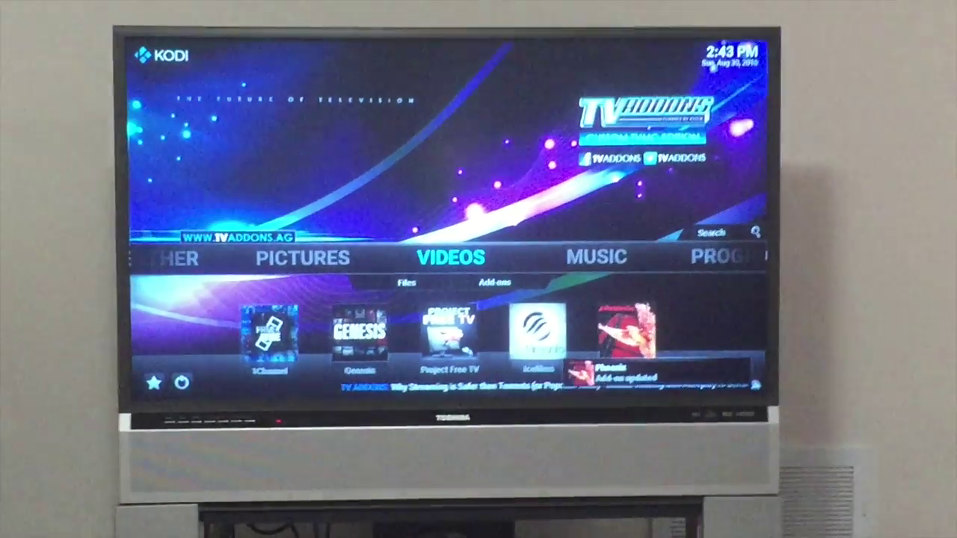
key(Right)
key(Right)
key(Right)
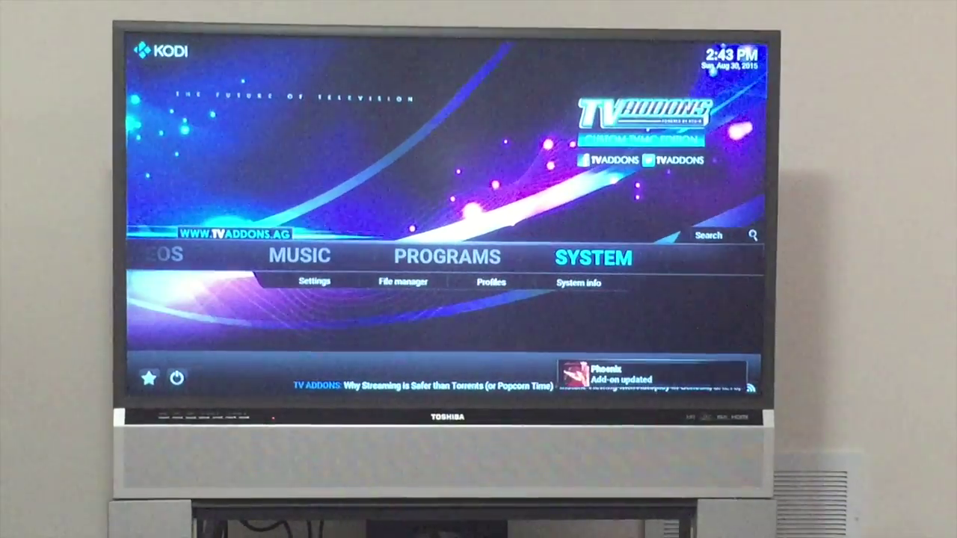
key(Down)
key(Right)
key(Right)
key(Right)
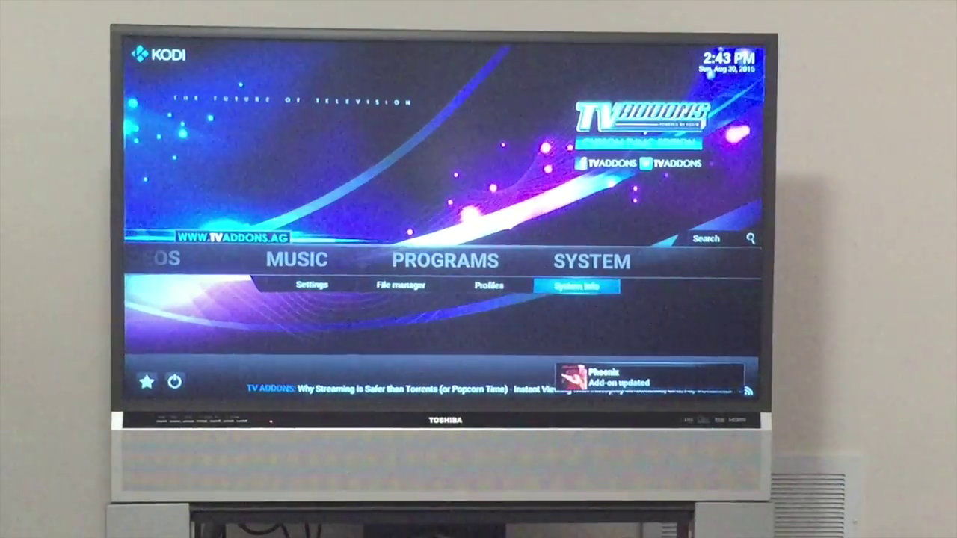
key(Return)
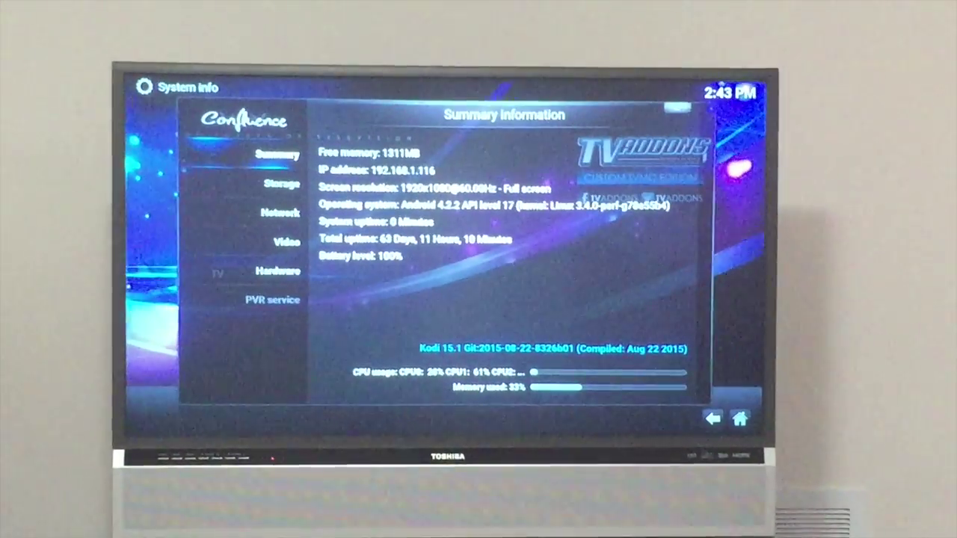